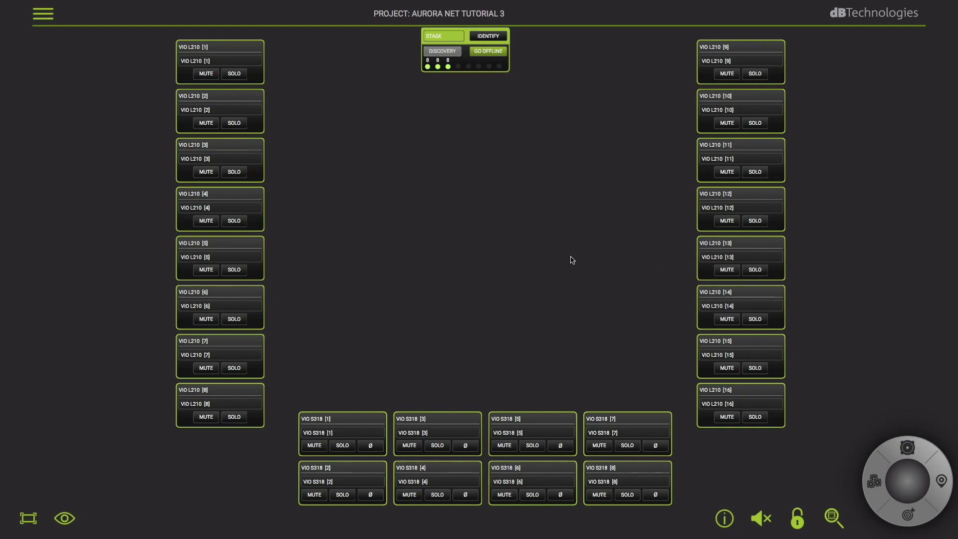
- Show the model, firmware, temperature, input meter and output meter information on the device tiles one after another
left_click(64, 519)
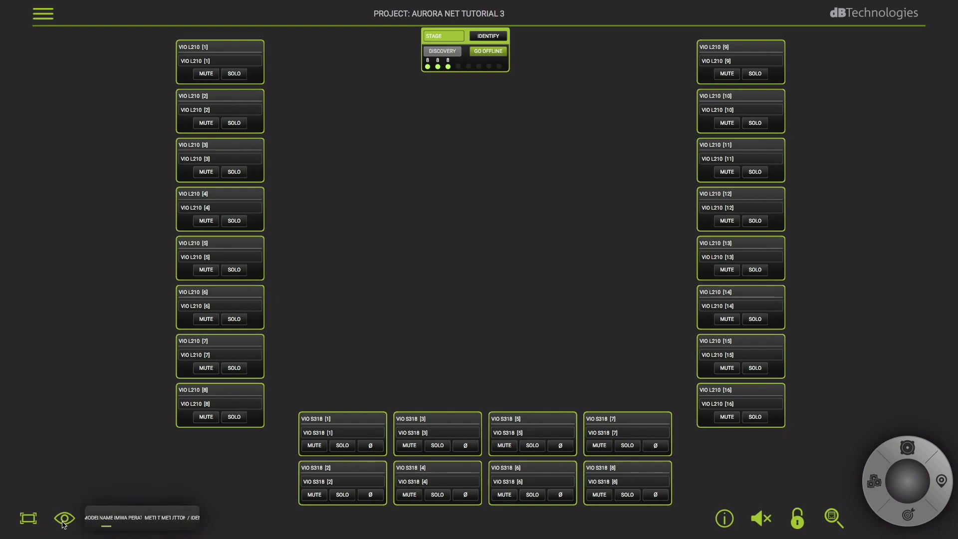
left_click(100, 517)
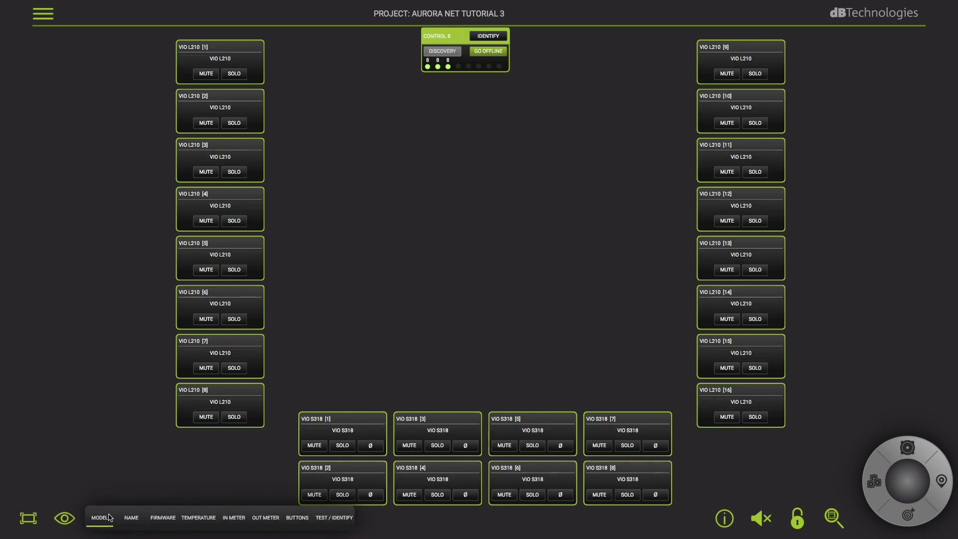
left_click(166, 519)
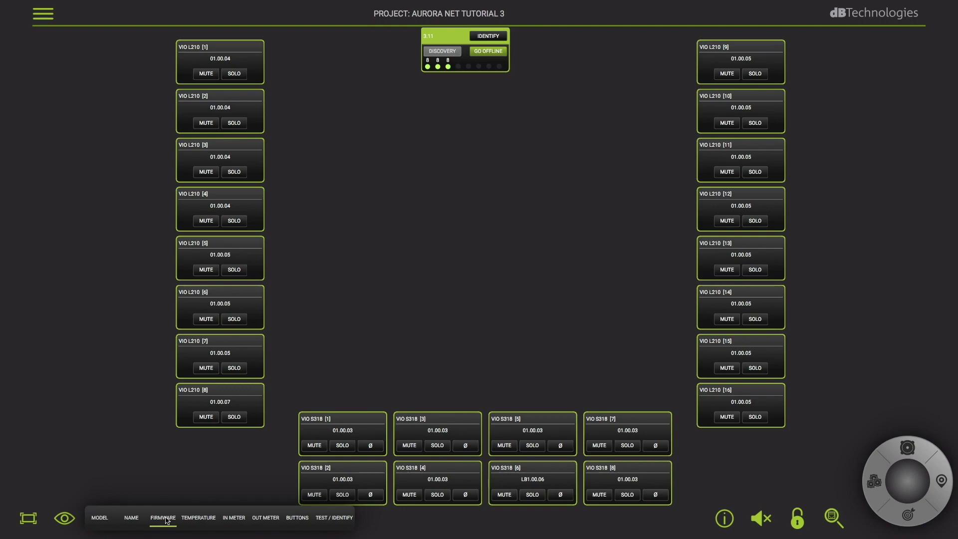
left_click(201, 519)
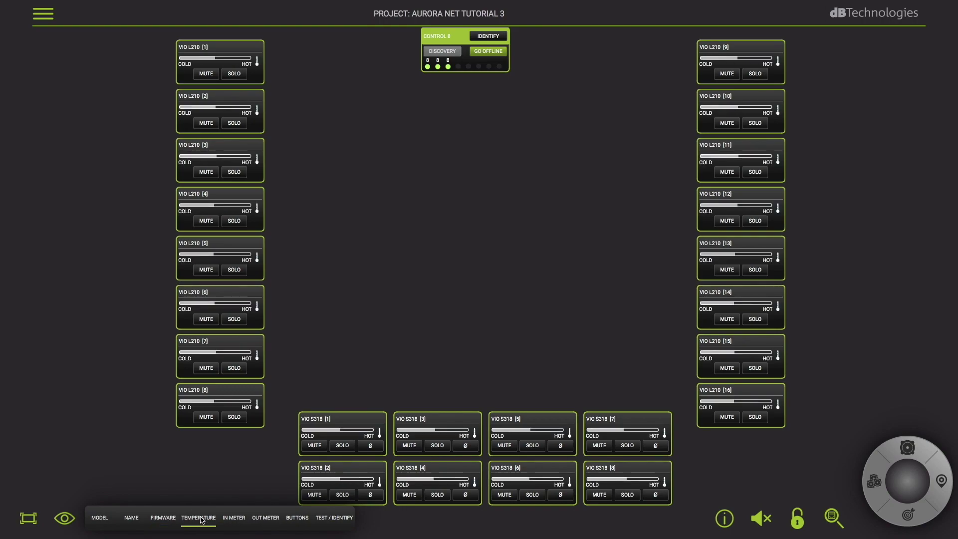
left_click(234, 519)
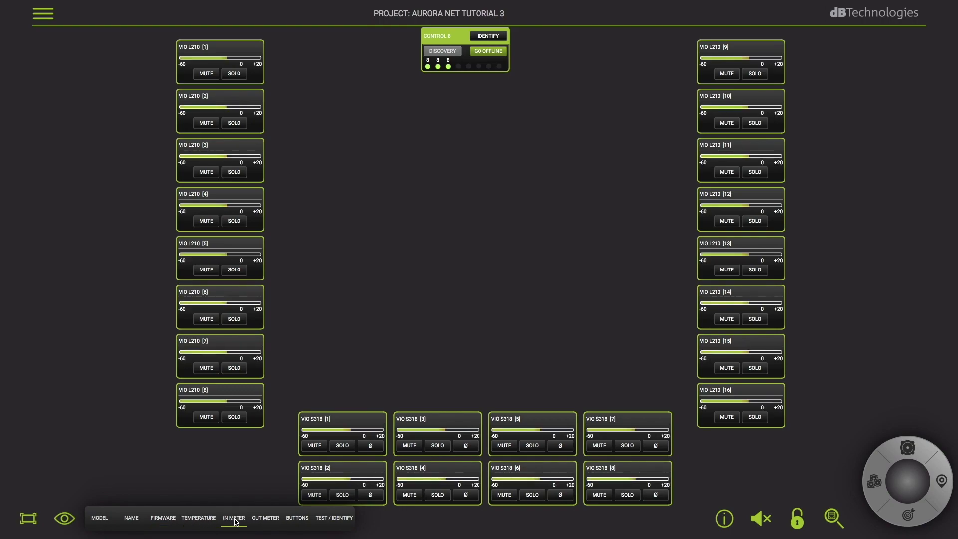
left_click(268, 520)
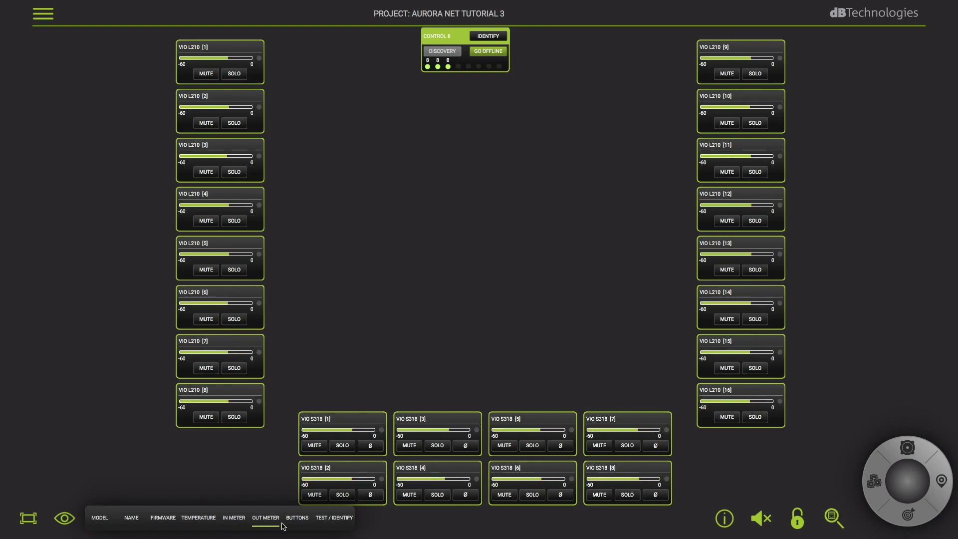
- Try the buttons and input meter displays on the device tiles, and finish with the output meter display
left_click(299, 525)
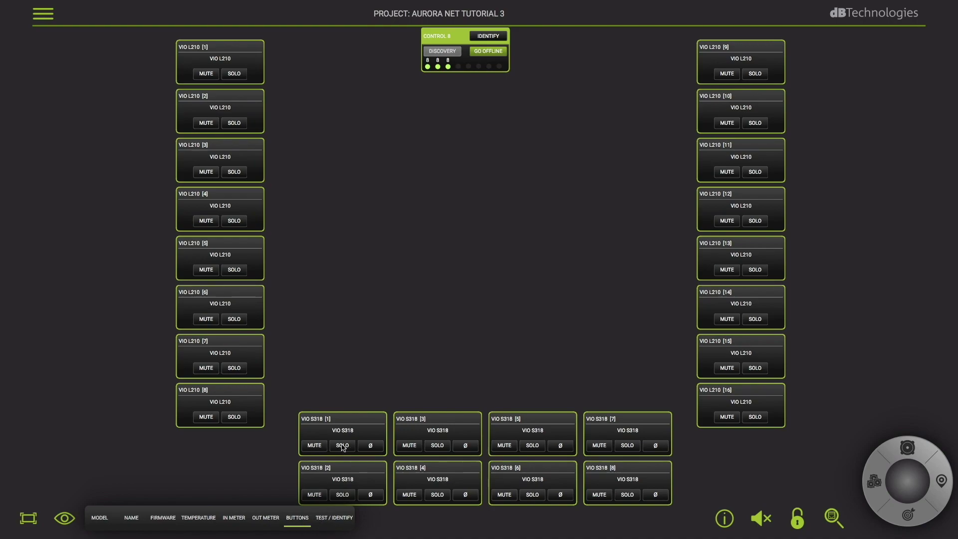
left_click(234, 519)
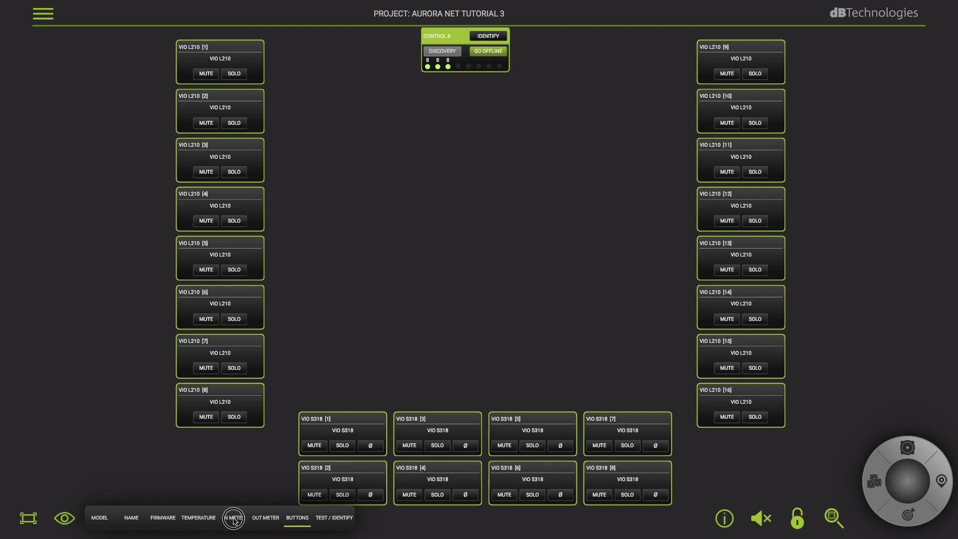
left_click(270, 519)
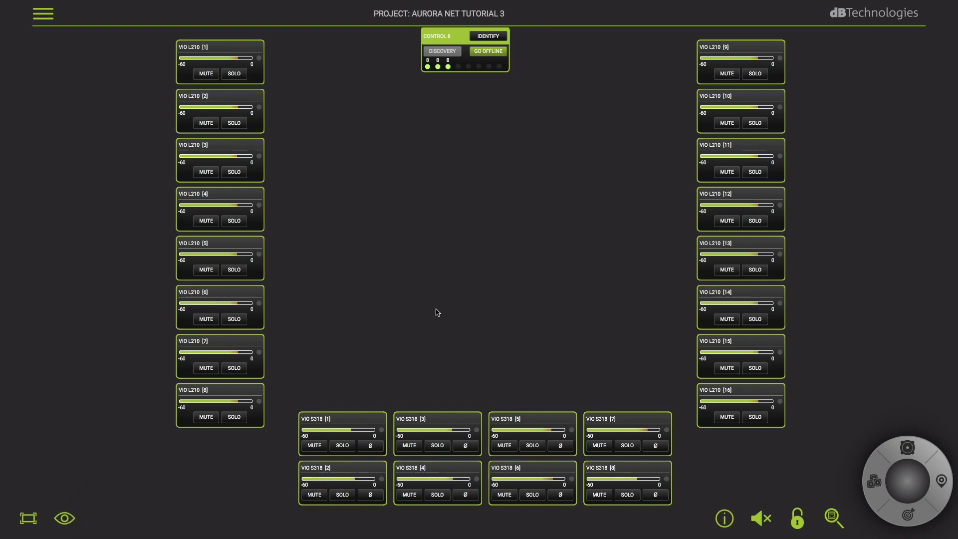
- Examine the device tiles at different zoom levels, from compact meter tiles up to the full monitoring panels around VIO L210 [1]
scroll(437, 314, "down", 3)
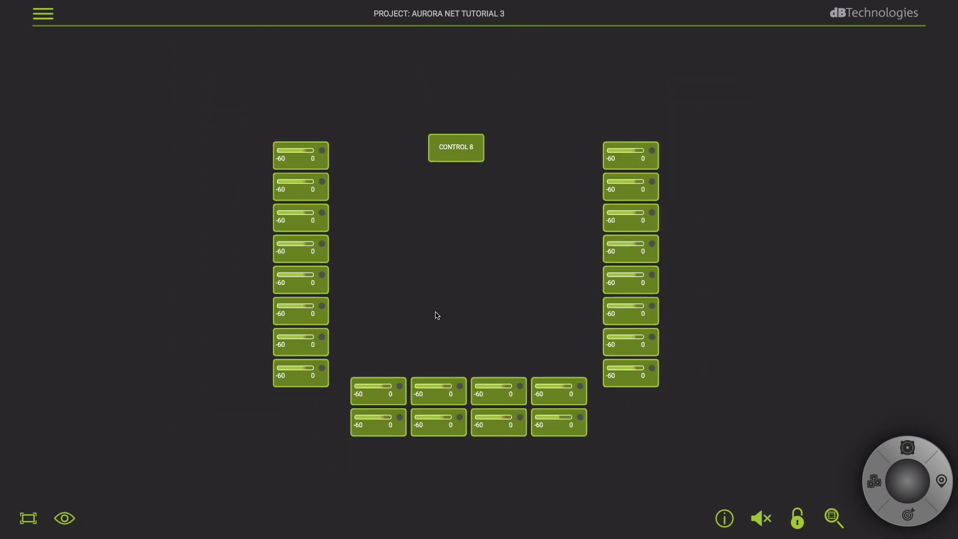
scroll(437, 316, "down", 2)
scroll(438, 319, "up", 4)
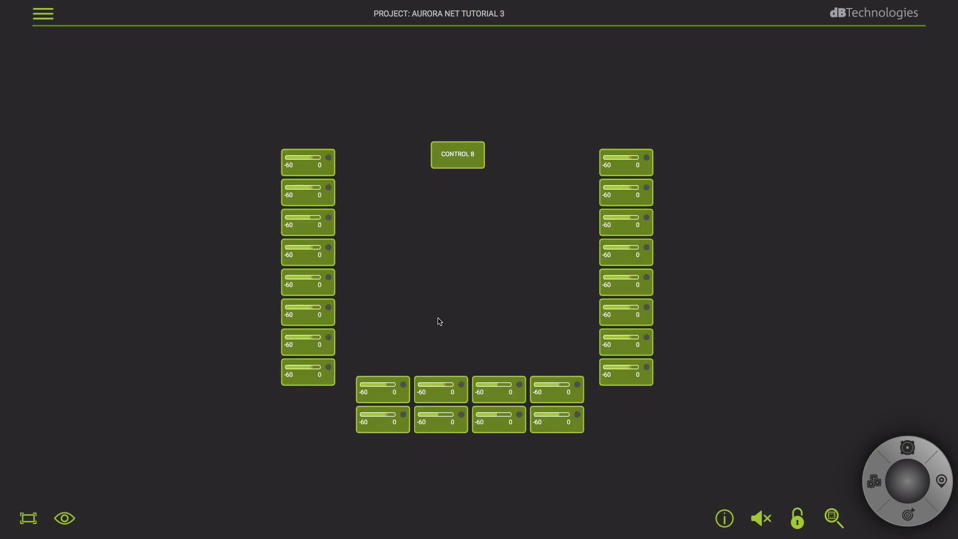
scroll(428, 302, "up", 1)
scroll(274, 280, "up", 4)
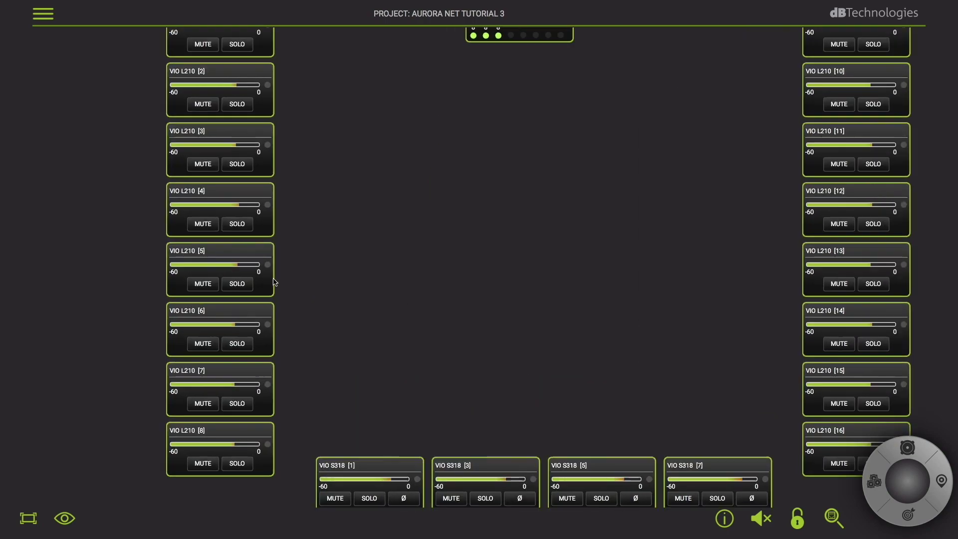
scroll(228, 281, "down", 5)
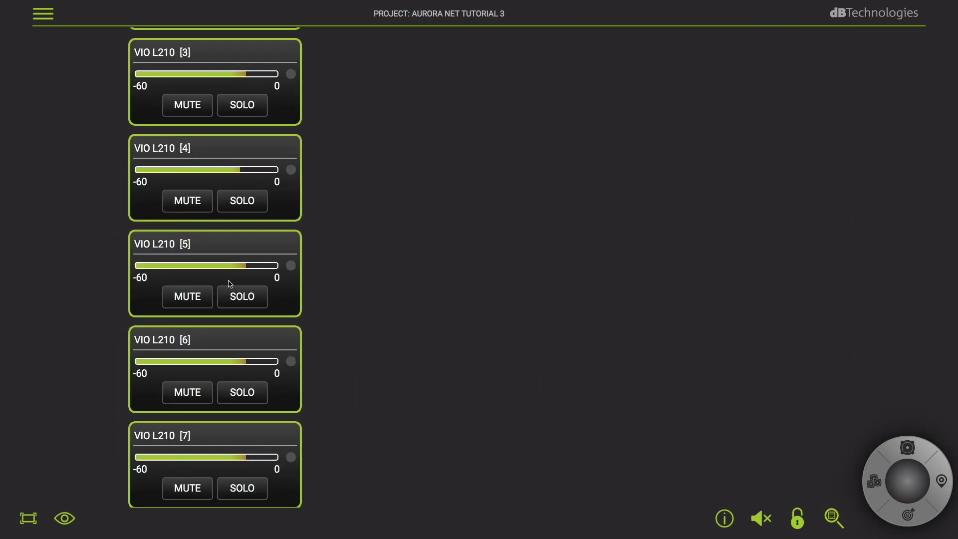
left_click(29, 518)
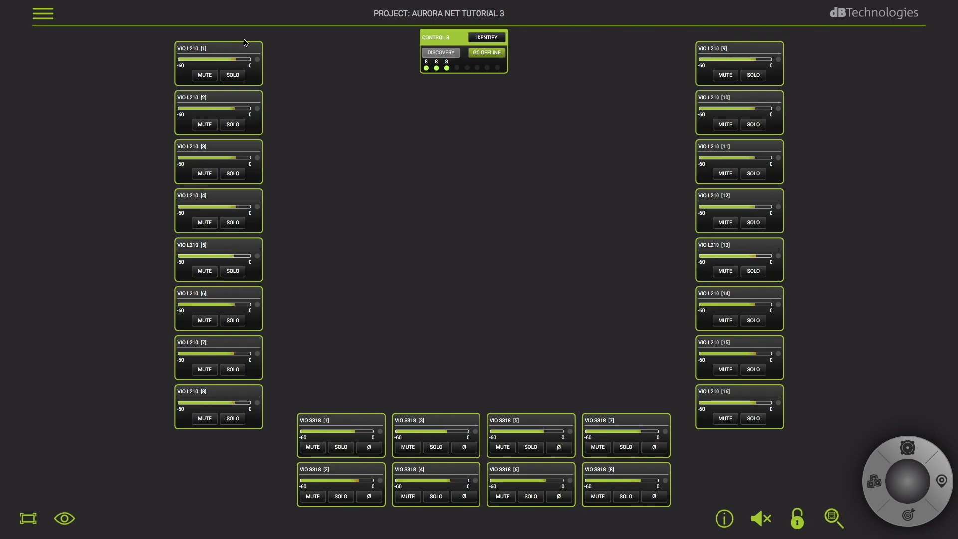
scroll(244, 43, "up", 2)
scroll(244, 42, "up", 4)
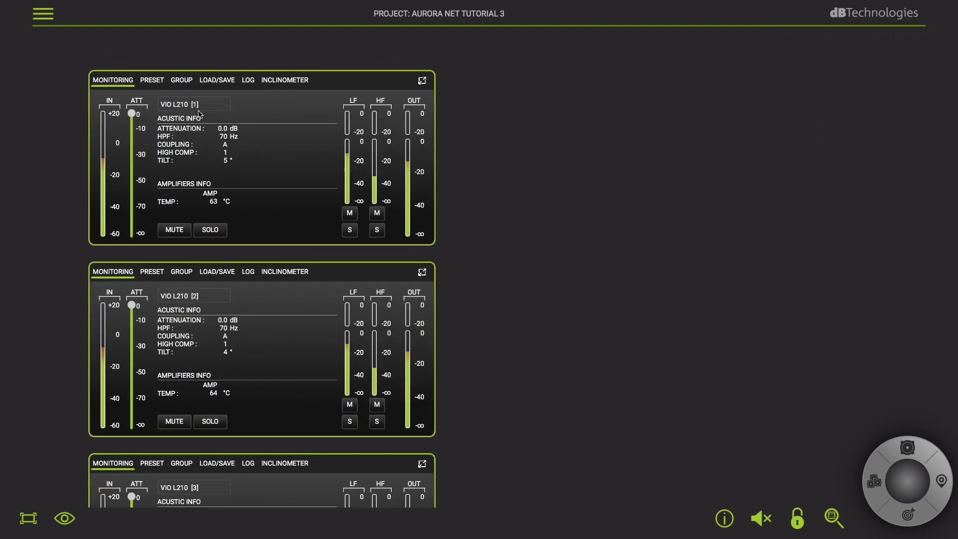
scroll(208, 111, "down", 5)
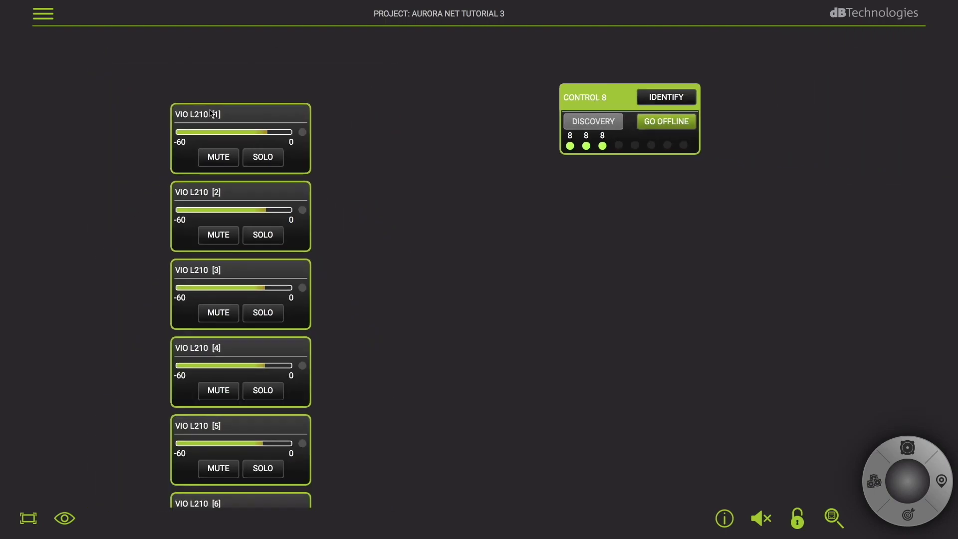
- Open the control window of VIO L210 [1] and solo its HF section, switch the solo to LF, and clear it
left_click(268, 146)
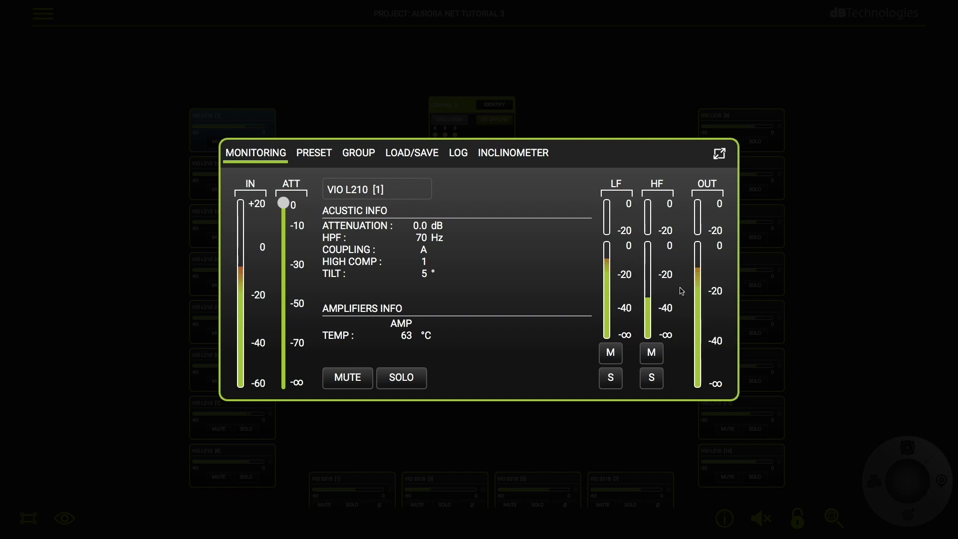
left_click(651, 377)
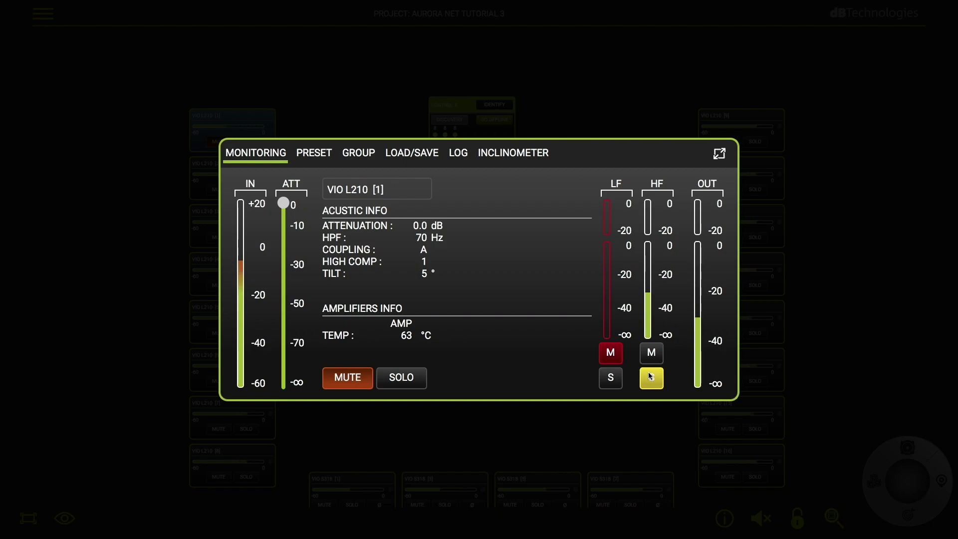
left_click(618, 382)
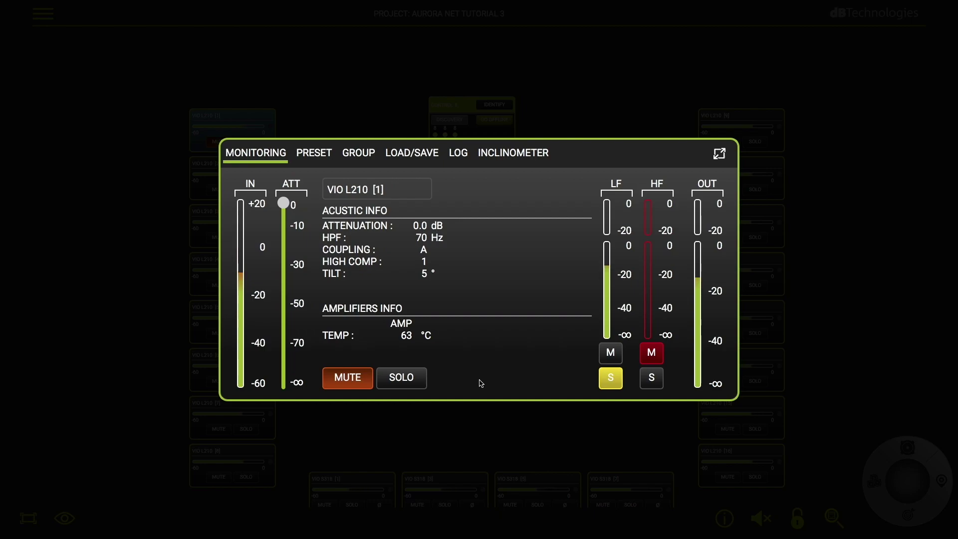
left_click(615, 378)
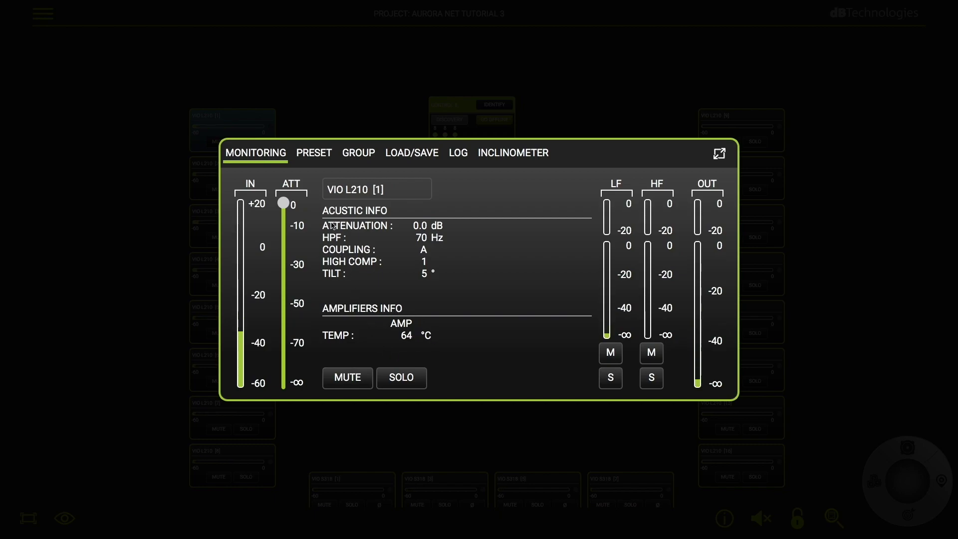
- Examine the HPF, High Comp and Coupling options in the preset settings of VIO L210 [1]
left_click(313, 161)
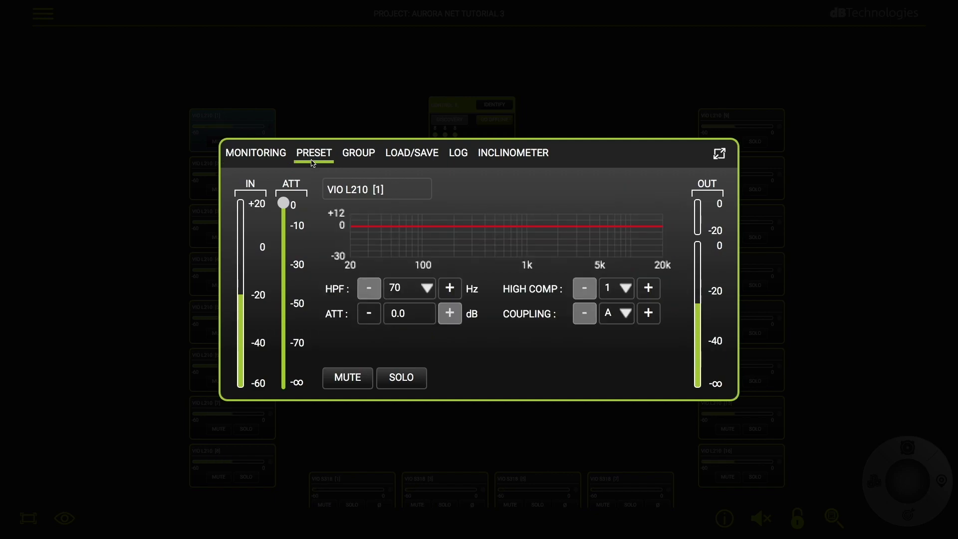
left_click(427, 288)
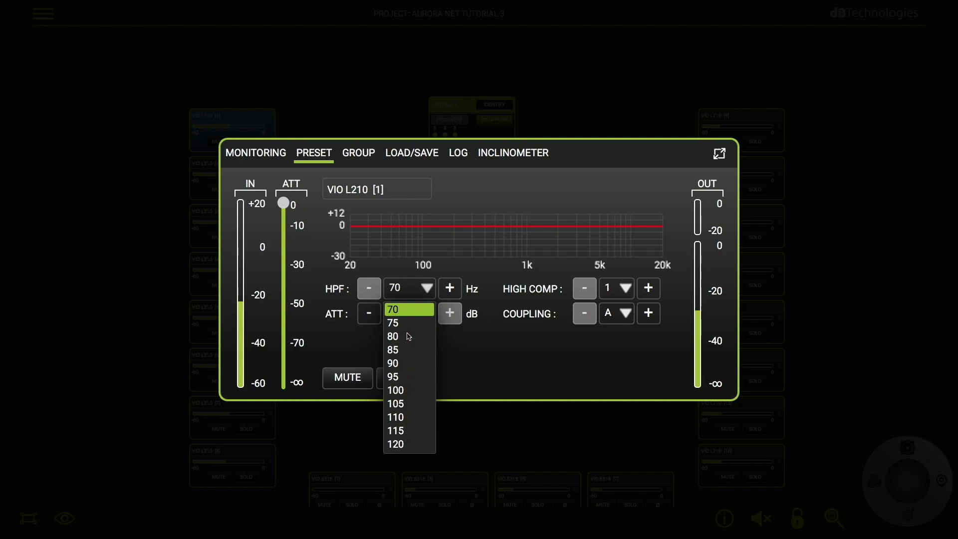
left_click(426, 289)
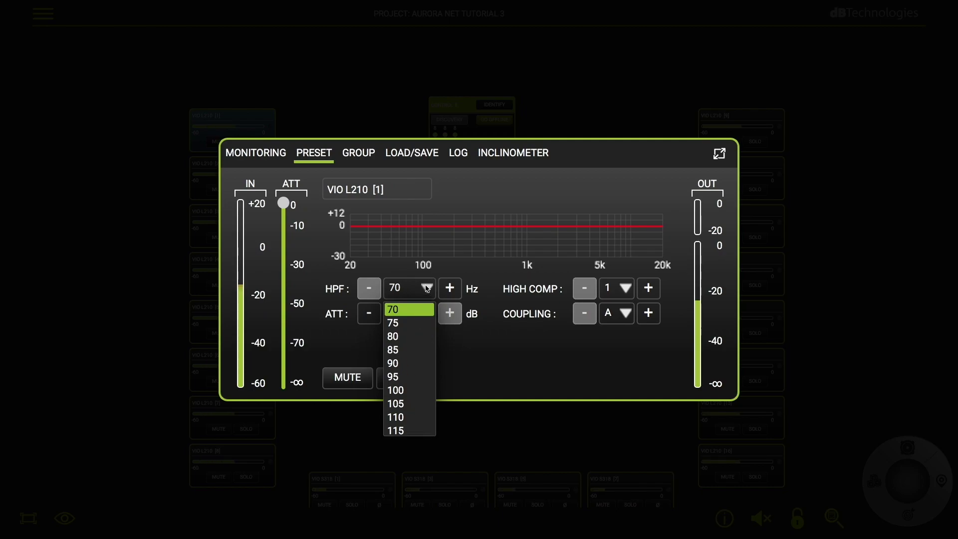
left_click(626, 288)
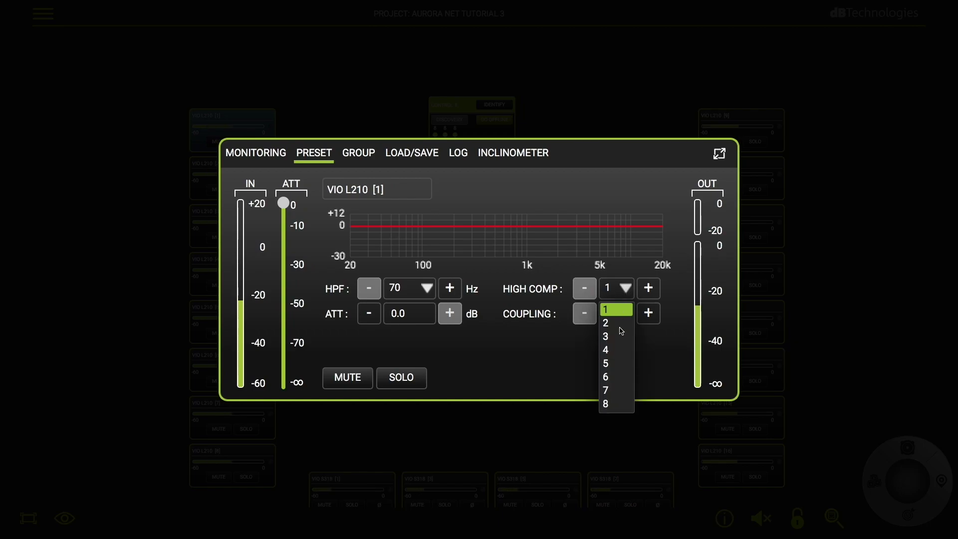
left_click(626, 291)
left_click(630, 317)
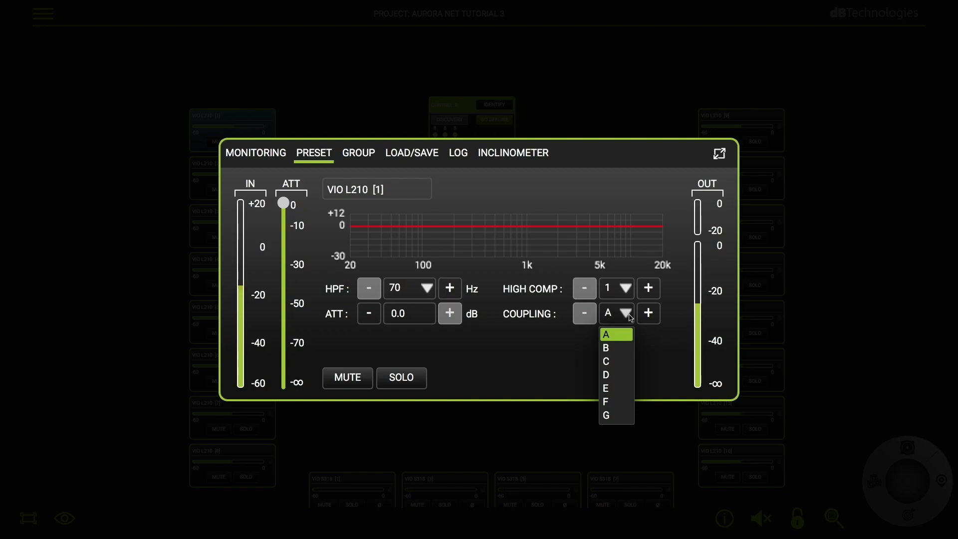
left_click(630, 318)
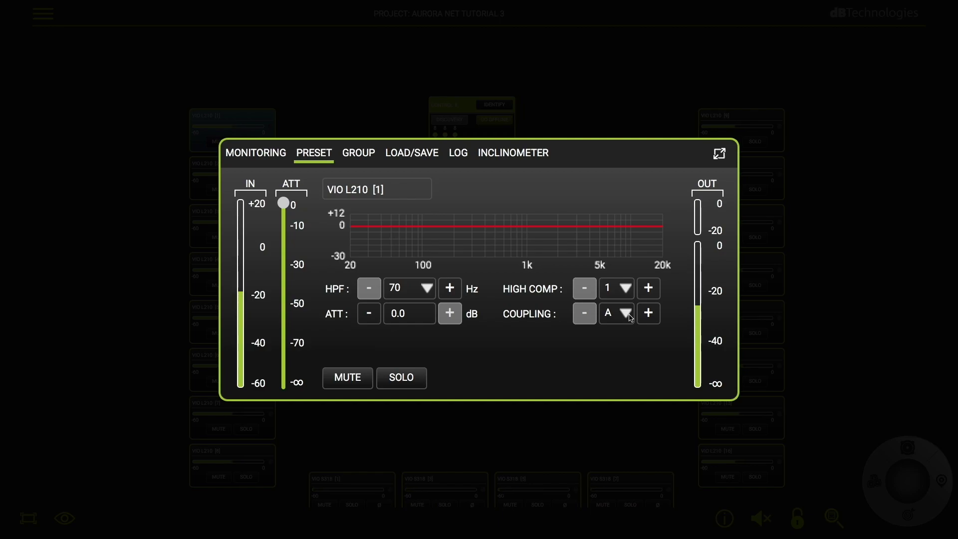
- Set the High Comp of VIO L210 [1] to 5 and close its control window
left_click(626, 286)
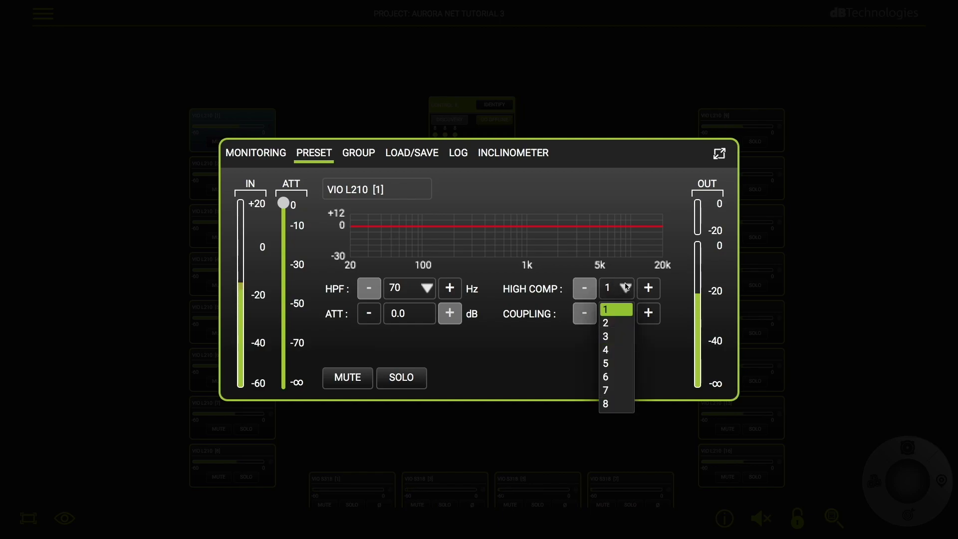
left_click(607, 363)
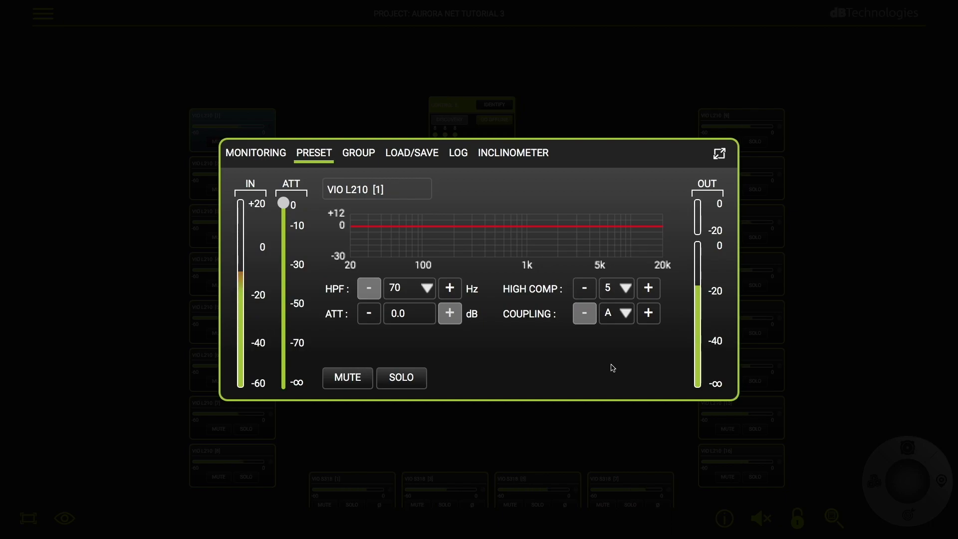
left_click(823, 268)
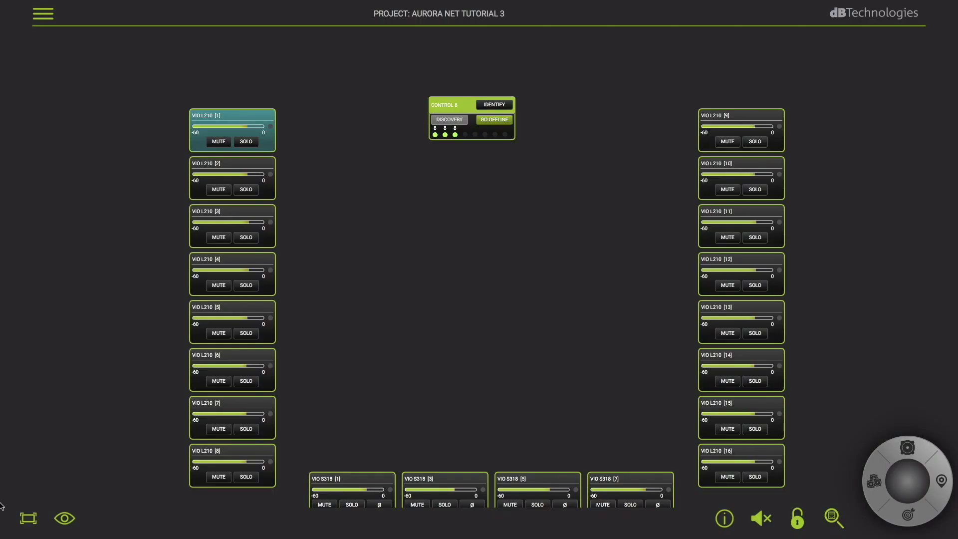
- Select all sixteen VIO L210 modules in both columns and set their coupling to B together
left_click(28, 518)
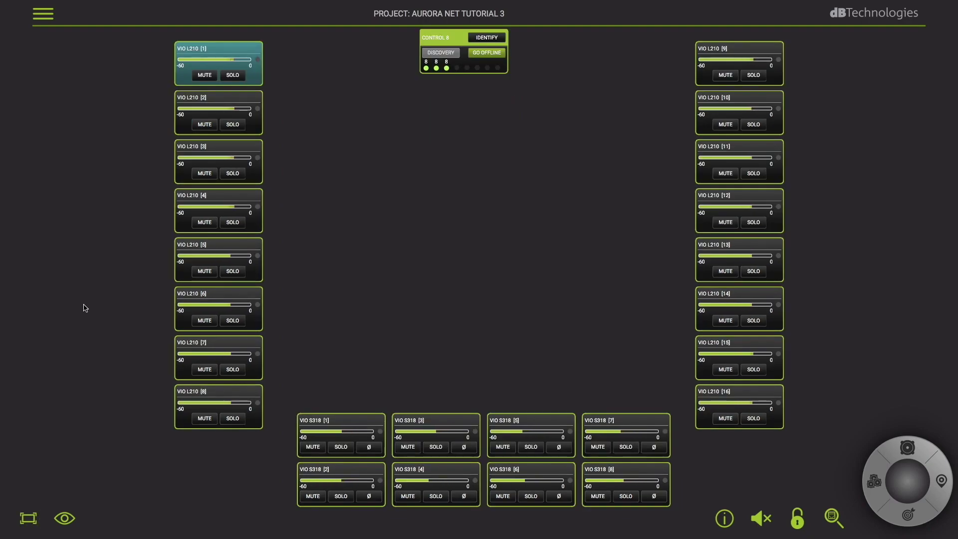
left_click(109, 147)
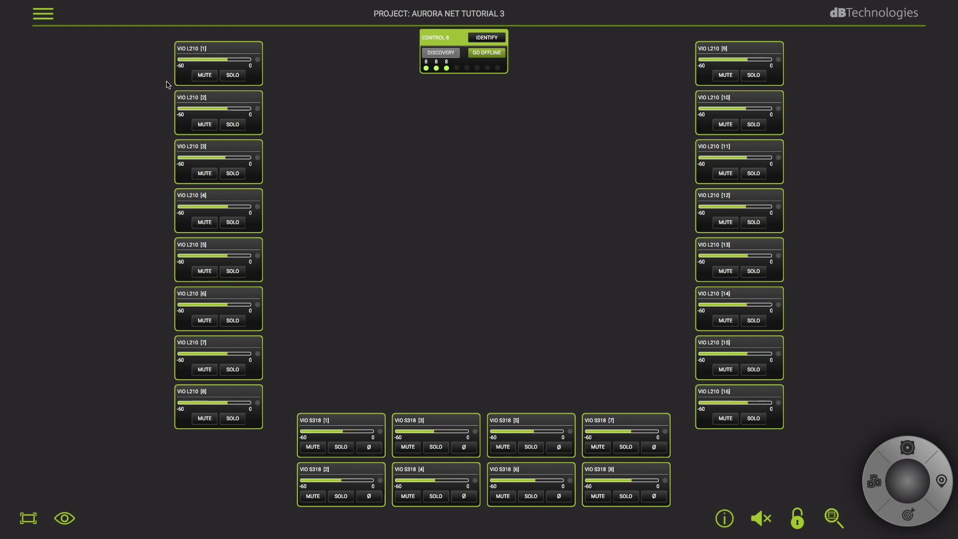
left_click_drag(167, 83, 747, 401)
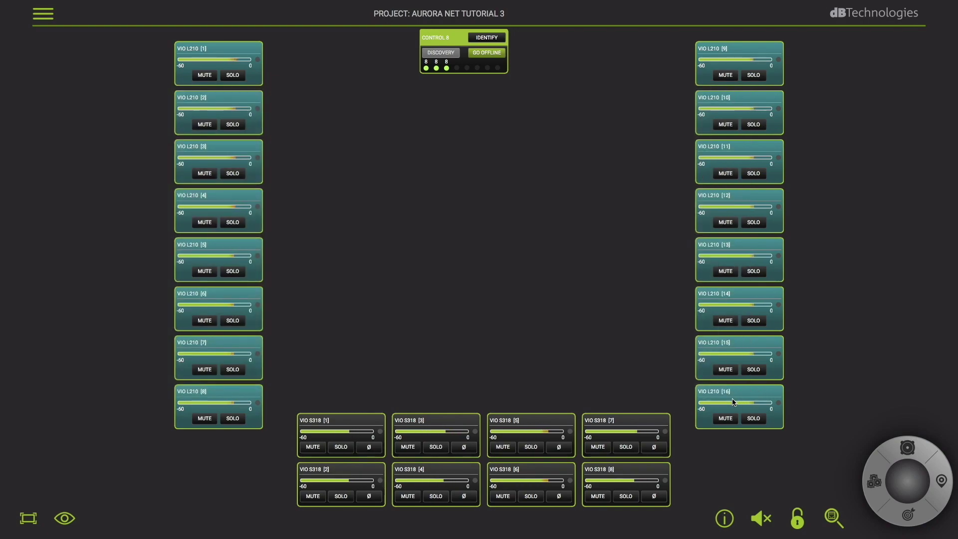
left_click(724, 519)
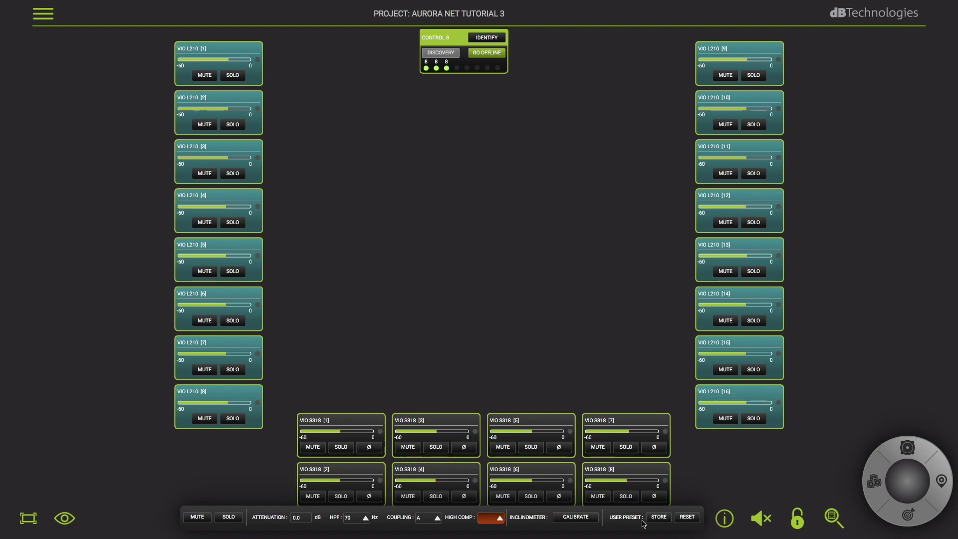
left_click(438, 519)
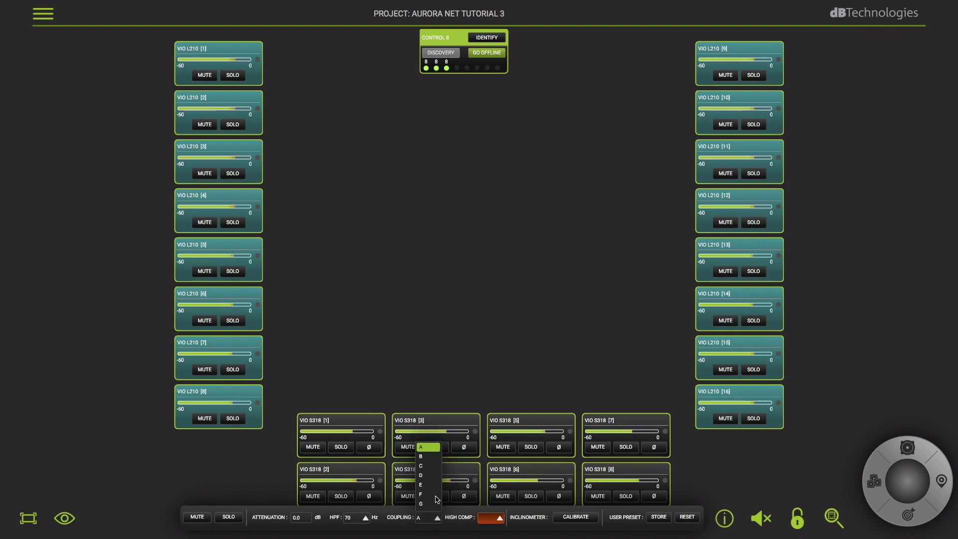
left_click(427, 457)
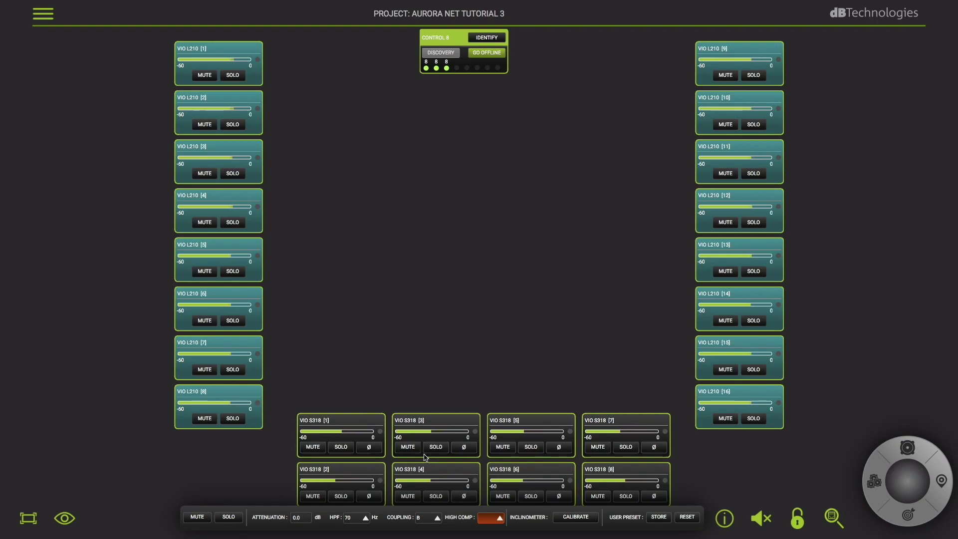
- Set the HPF of all selected VIO L210 modules to 85 Hz and the XOUT of all eight VIO S318 subwoofers to 85 Hz
left_click(366, 519)
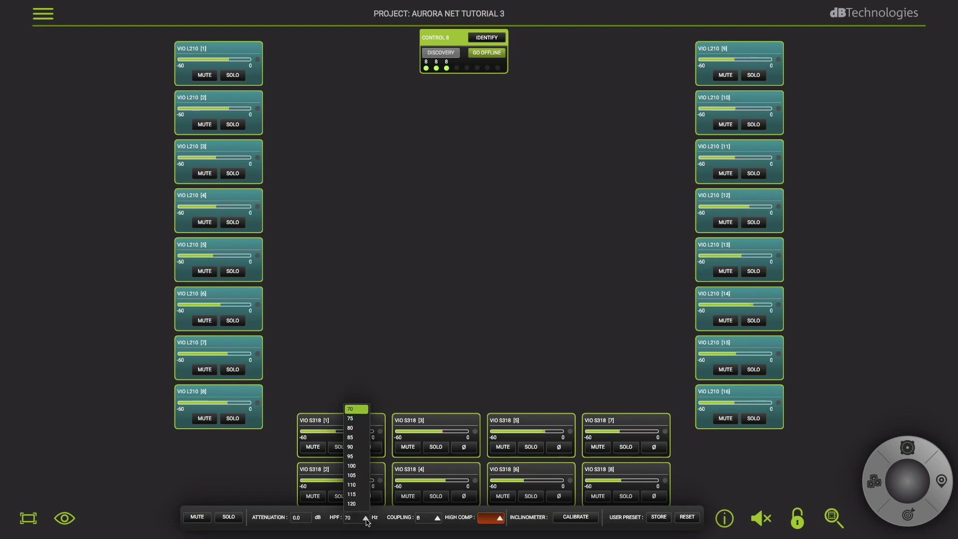
left_click(357, 438)
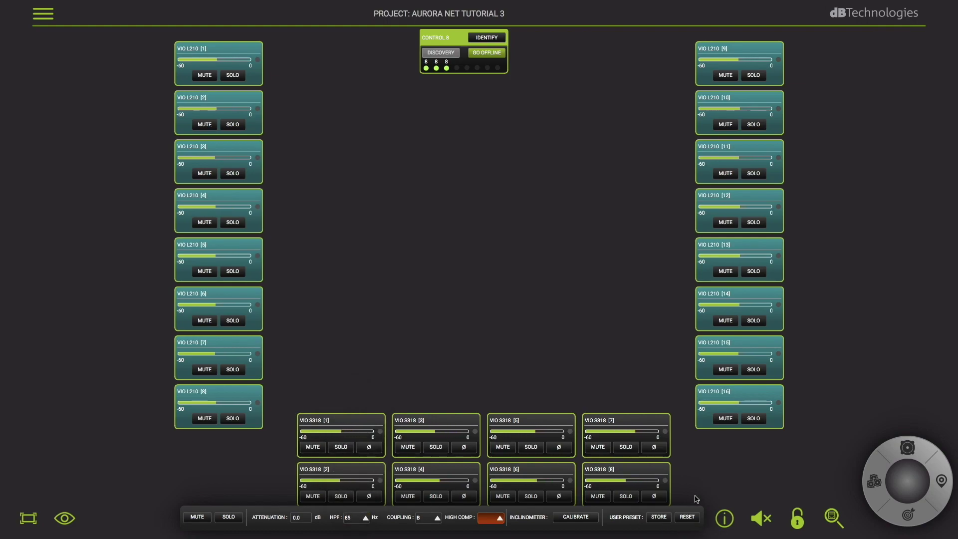
left_click_drag(333, 375, 630, 508)
left_click(434, 520)
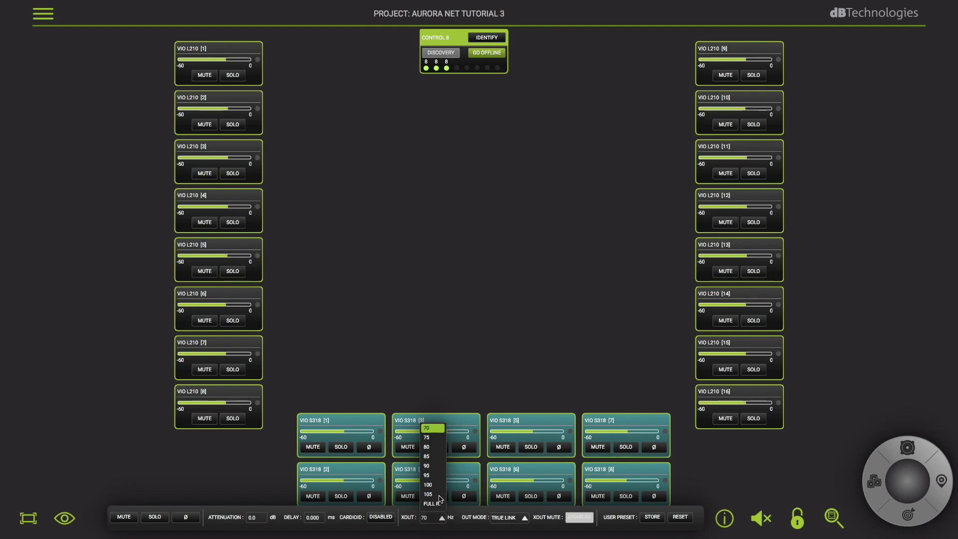
left_click(428, 457)
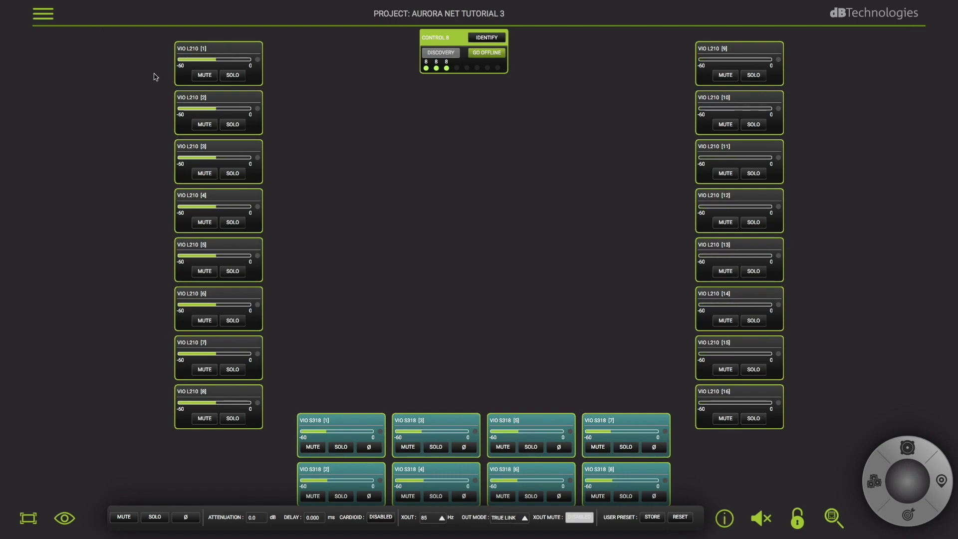
- Select the top three VIO L210 modules in both columns, [1] to [3] and [9] to [11], and set their High Comp to 5
left_click_drag(159, 78, 223, 118)
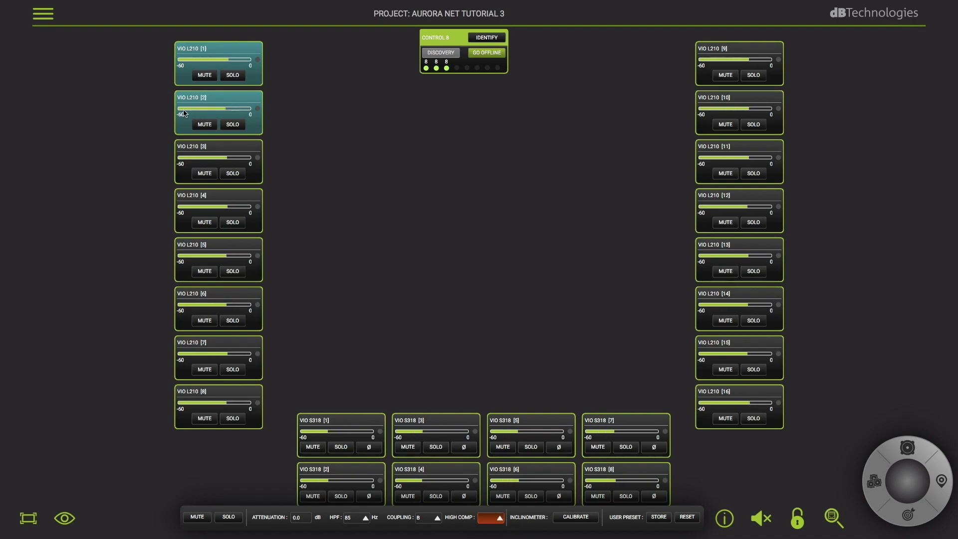
left_click(160, 86)
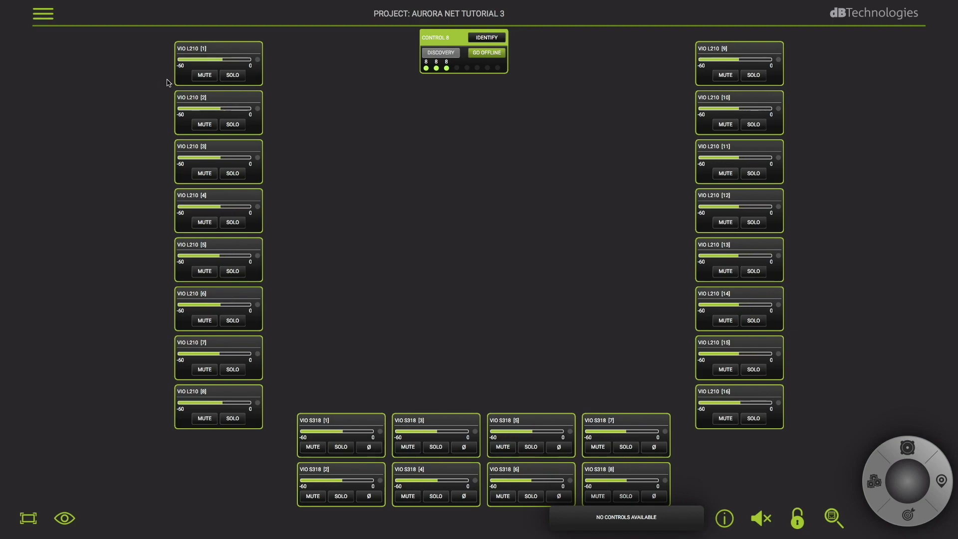
left_click_drag(166, 82, 734, 173)
left_click(501, 519)
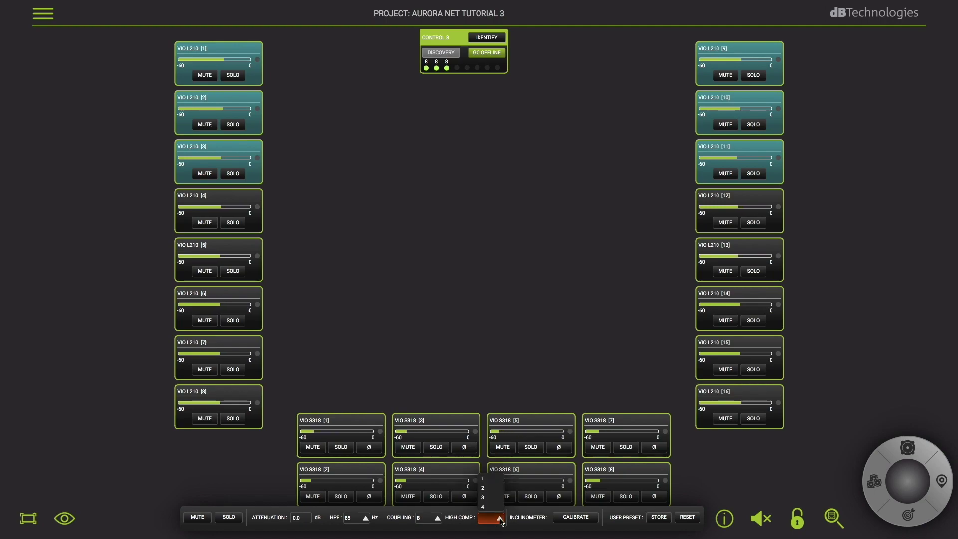
left_click(491, 477)
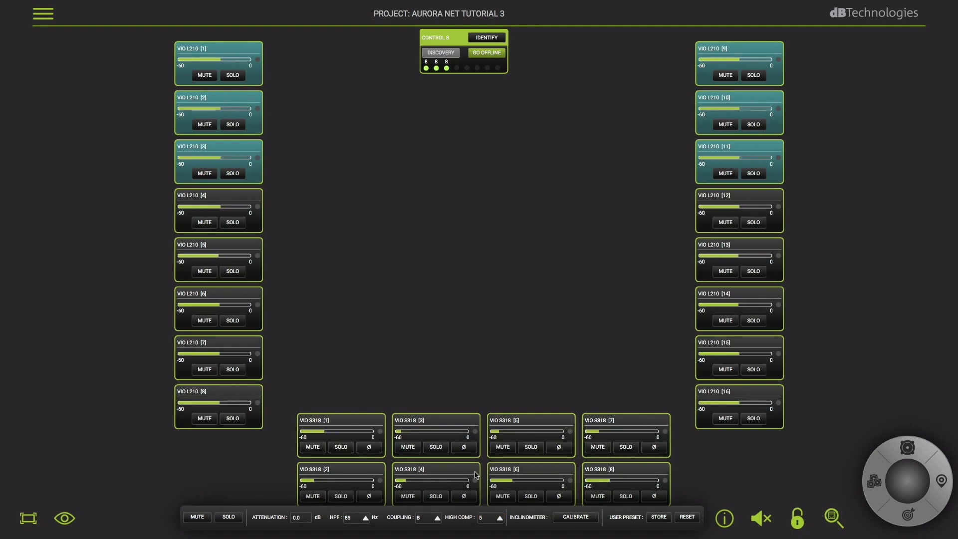
- Select VIO L210 modules [4], [5], [12] and [13] together and set their High Comp to 4
left_click_drag(151, 213, 726, 269)
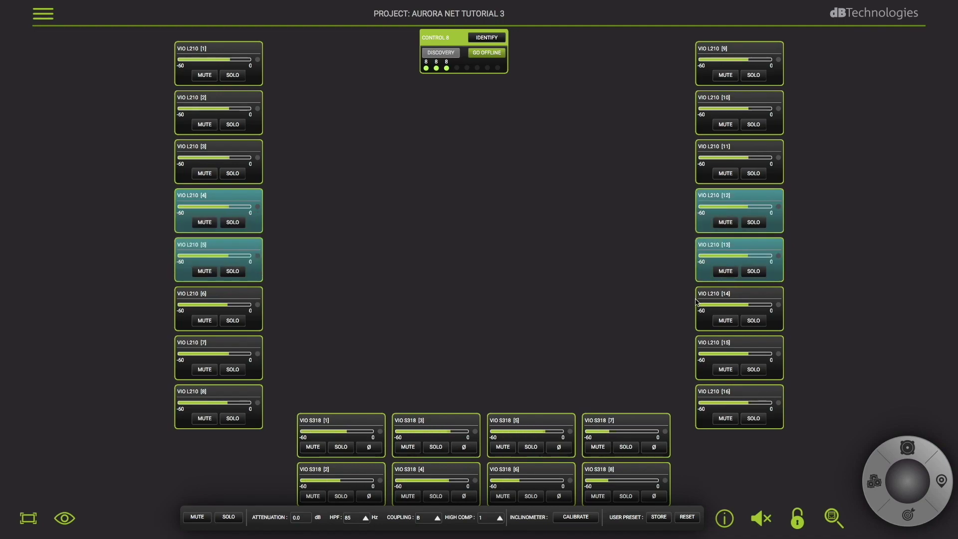
left_click(500, 519)
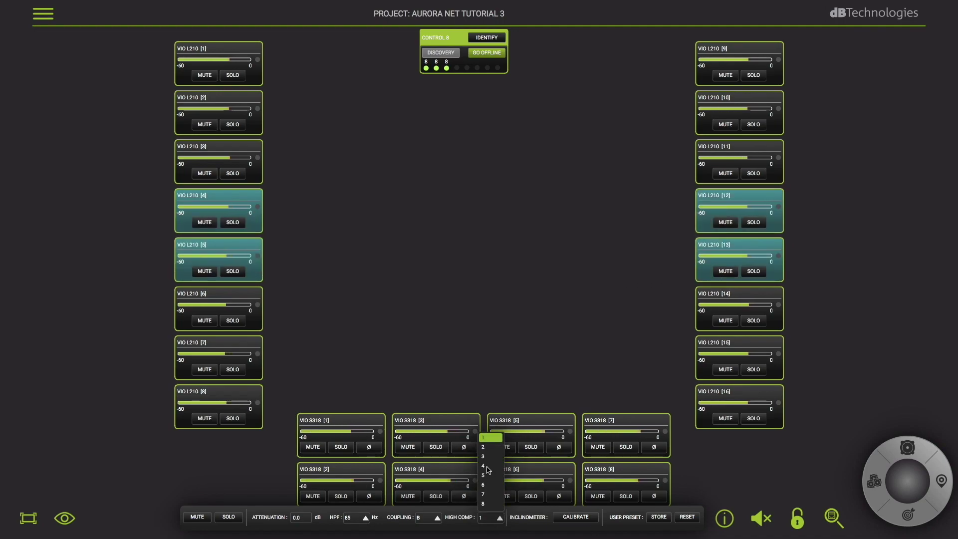
left_click(488, 470)
- Select the lowest three VIO L210 modules in both columns, [6] to [8] and [14] to [16], and set their High Comp to 3
left_click_drag(161, 305, 717, 398)
left_click(499, 519)
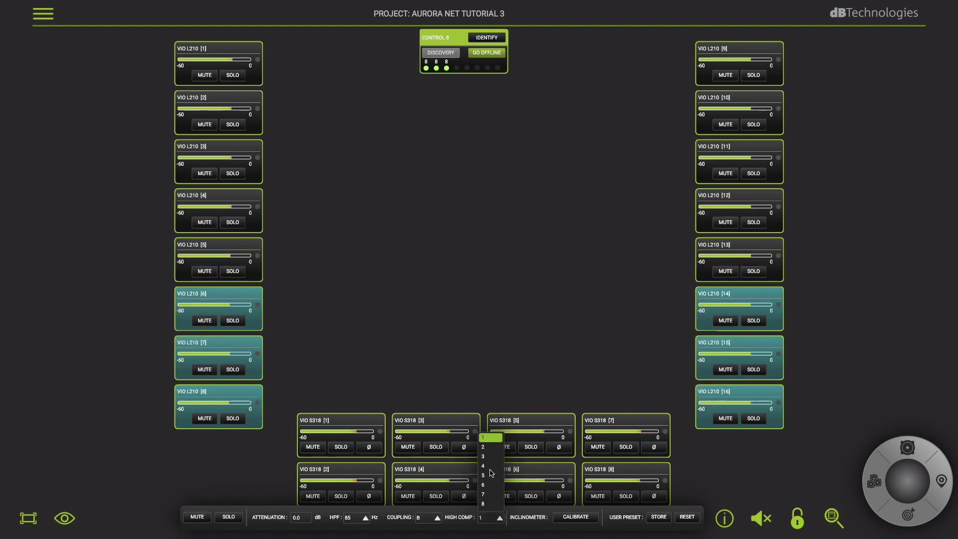
left_click(488, 460)
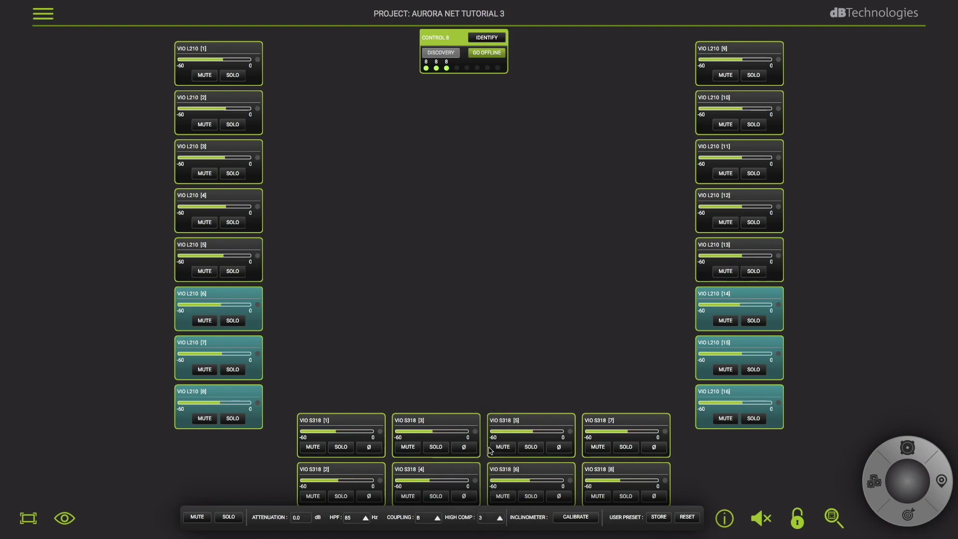
- Check the preset settings of VIO S318 [1], VIO L210 [15] and VIO L210 [2] individually, and clear the selection
left_click(457, 385)
left_click(374, 419)
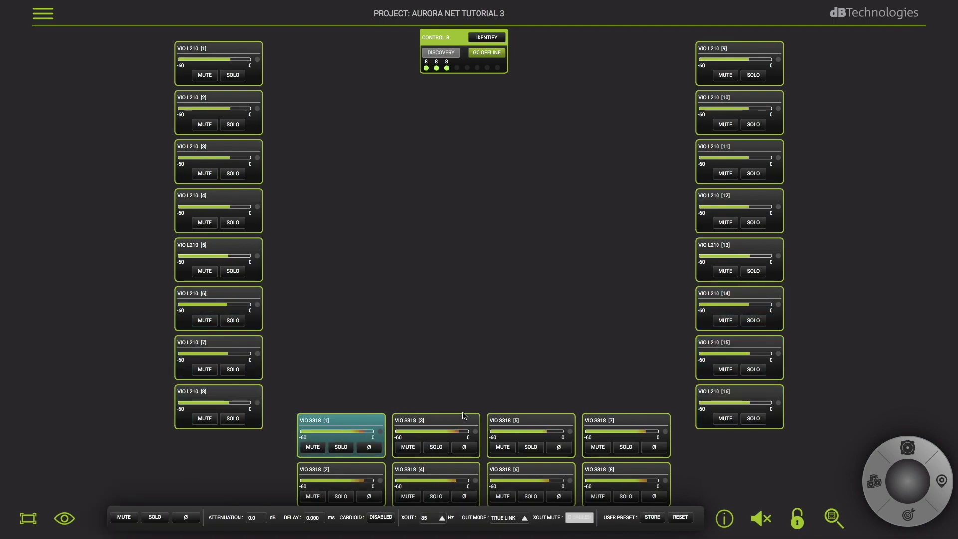
left_click(765, 349)
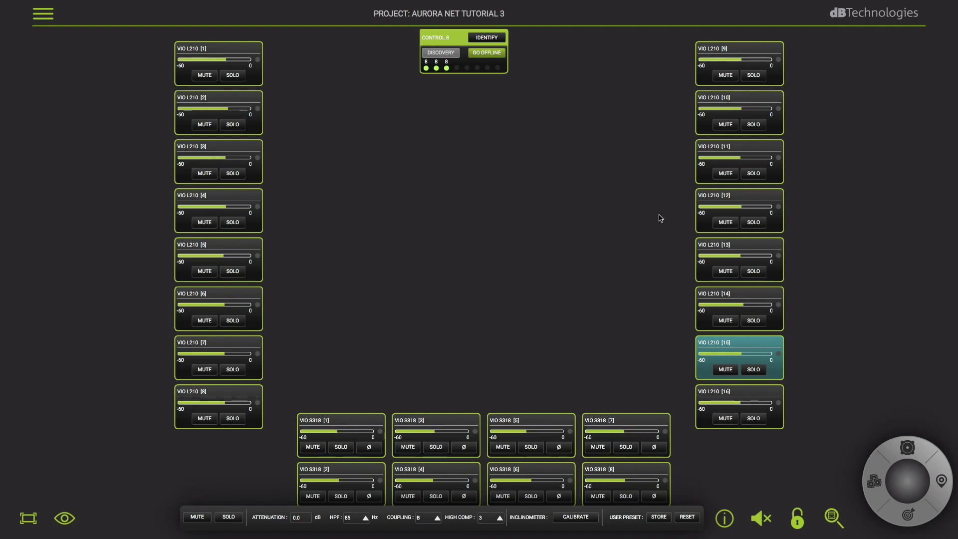
left_click(242, 98)
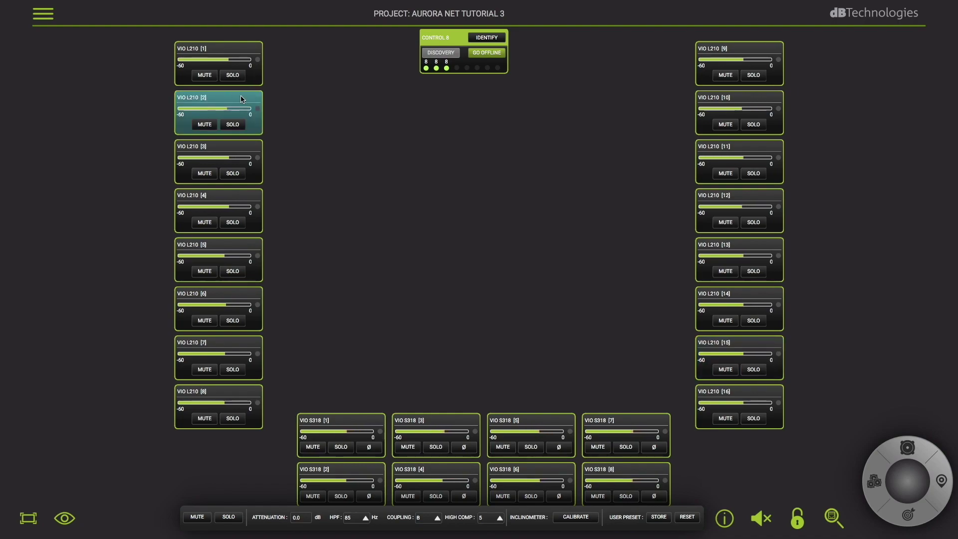
left_click(288, 133)
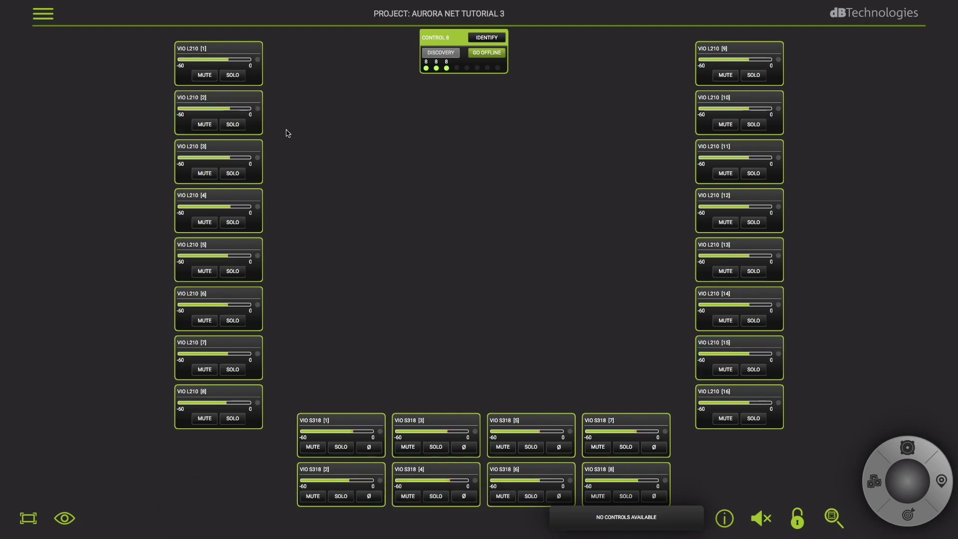